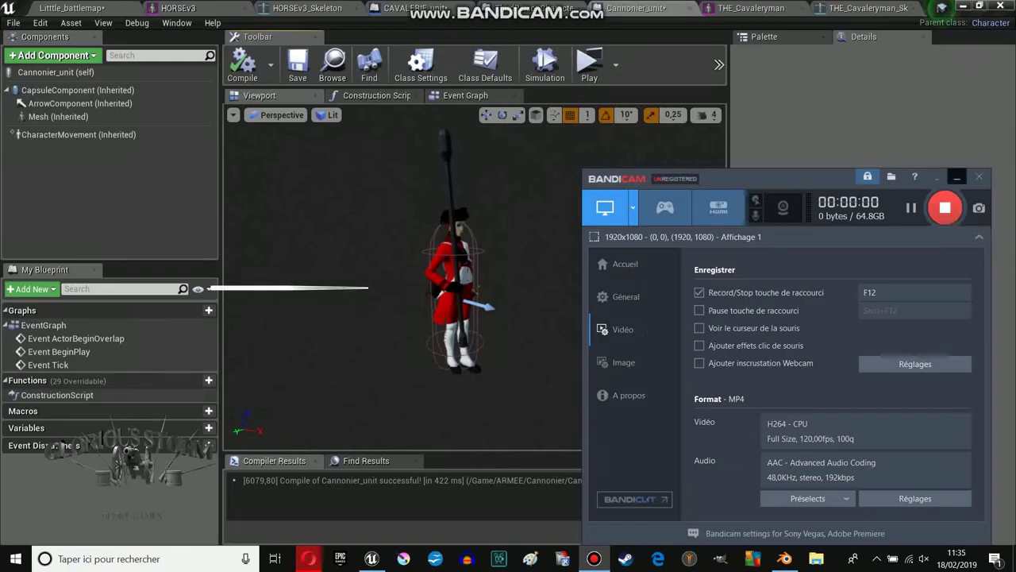
- Return to the Little_battlemap level, enlarge the viewport, and orbit toward the buildings and cannons
{"action": "left_click", "coordinate": [963, 6]}
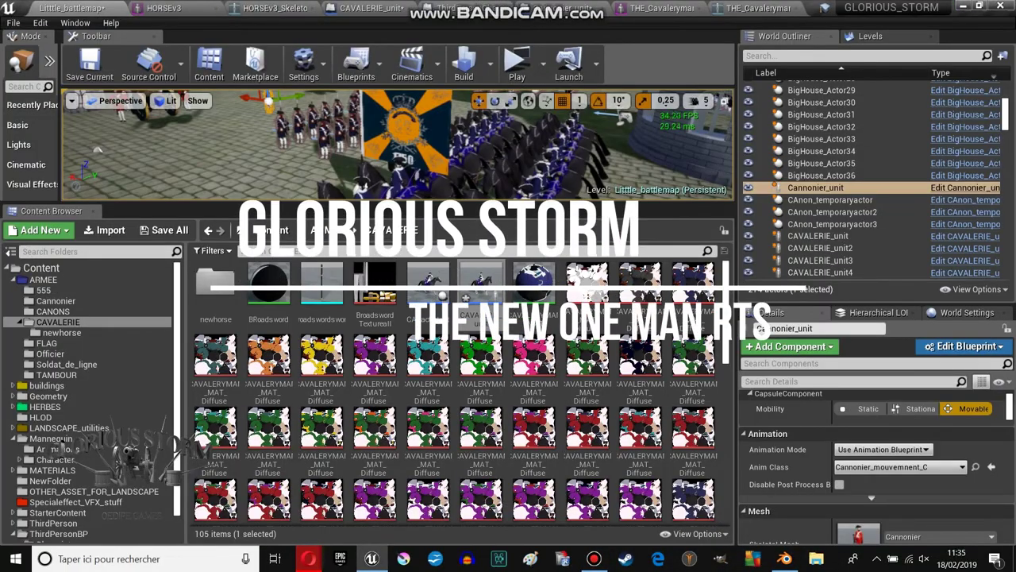
{"action": "left_click_drag", "start_coordinate": [365, 205], "coordinate": [366, 469]}
{"action": "mouse_move", "coordinate": [97, 281]}
{"action": "right_mouse_down"}
{"action": "mouse_move", "coordinate": [332, 350]}
{"action": "mouse_move", "coordinate": [373, 350]}
{"action": "mouse_move", "coordinate": [349, 373]}
{"action": "right_mouse_up"}
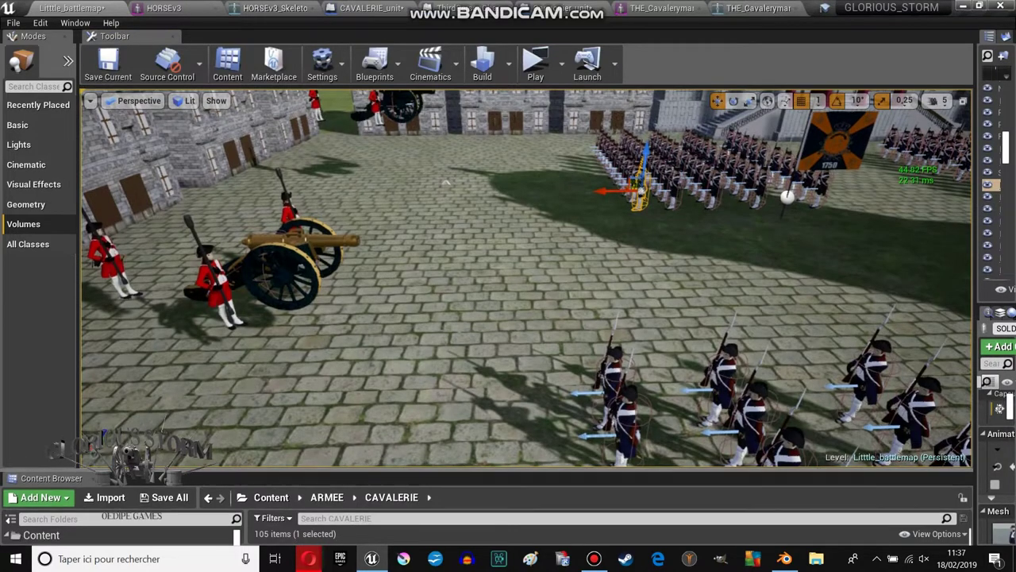
- Resize the Content Browser, jump to camera bookmarks 1 and 2, and open the CAVALERIE_unit blueprint
{"action": "left_click_drag", "start_coordinate": [508, 470], "coordinate": [508, 362]}
{"action": "key", "text": "1"}
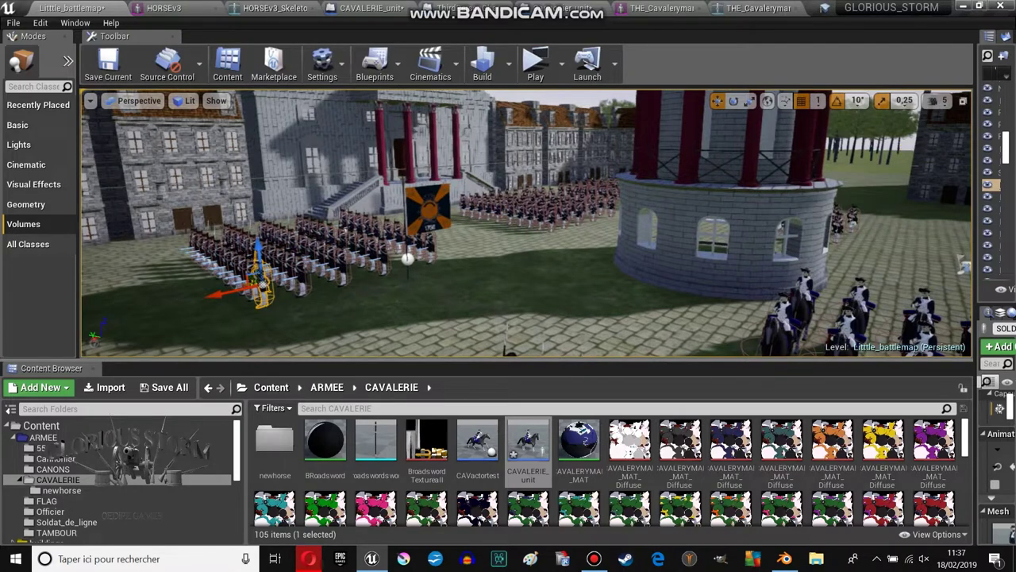
{"action": "left_click_drag", "start_coordinate": [509, 359], "coordinate": [508, 388]}
{"action": "key", "text": "2"}
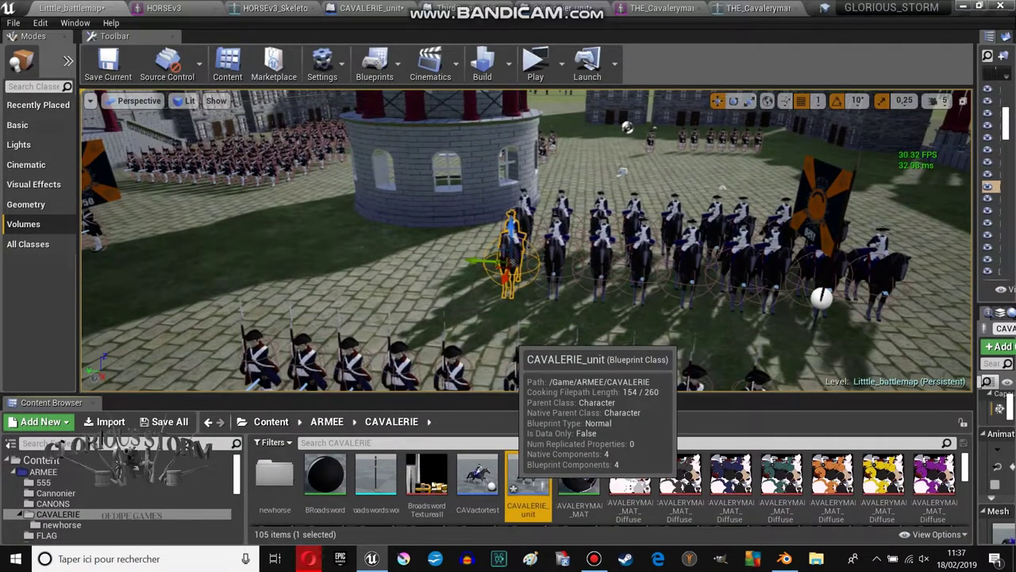
{"action": "double_click", "coordinate": [528, 480]}
- Inspect the CharacterMovement settings, preview the cavalry animation, and browse materials for the horse Mesh
{"action": "left_click", "coordinate": [79, 187]}
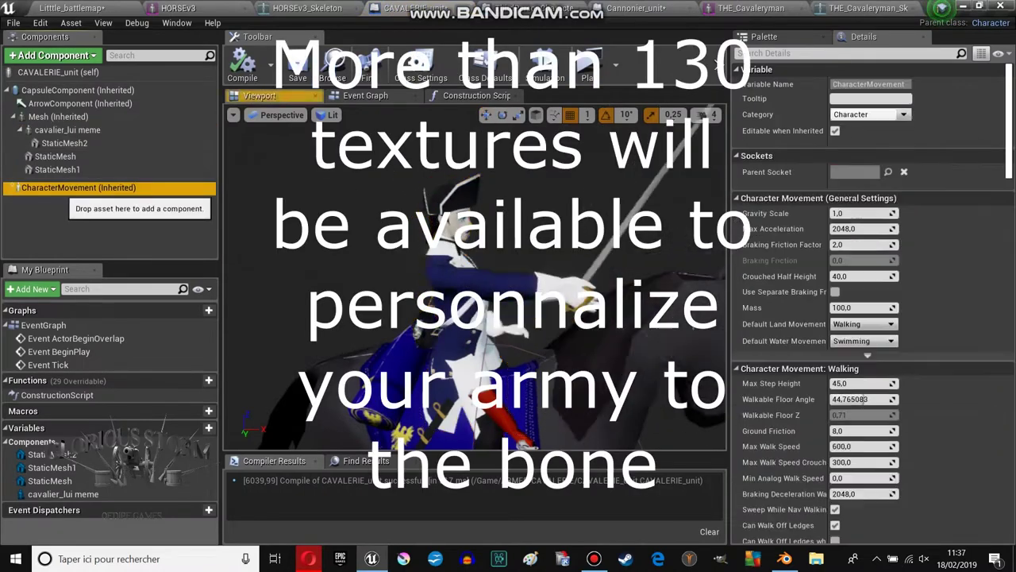
{"action": "left_click", "coordinate": [865, 399]}
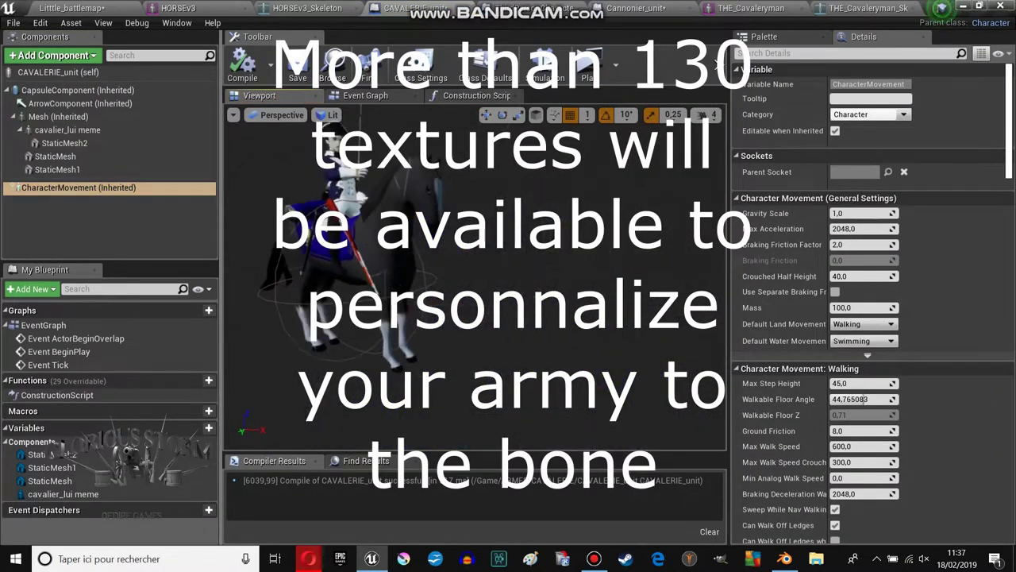
{"action": "scroll", "coordinate": [874, 292], "scroll_direction": "down", "scroll_amount": 3}
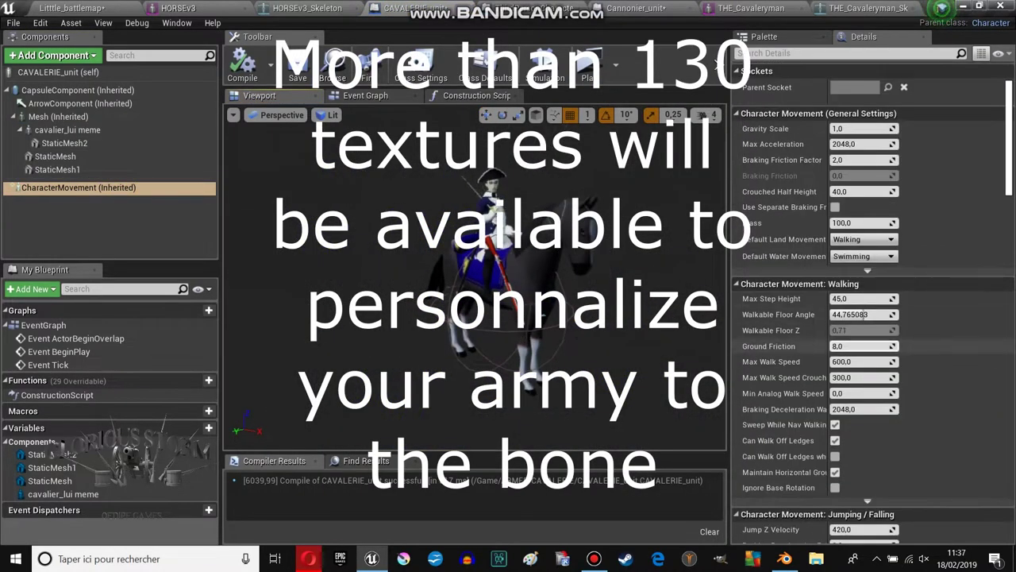
{"action": "left_click", "coordinate": [58, 116]}
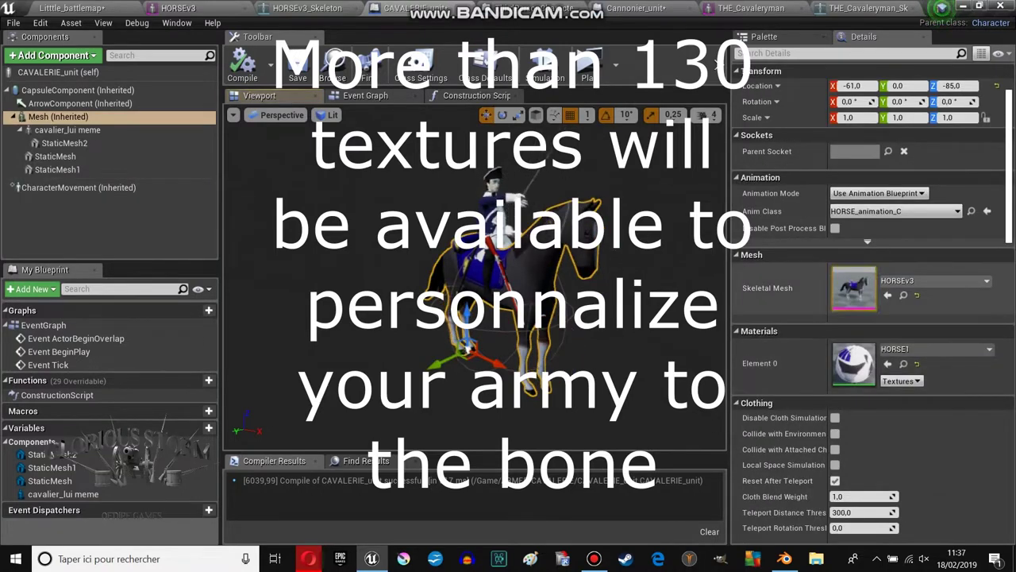
{"action": "left_click", "coordinate": [935, 349]}
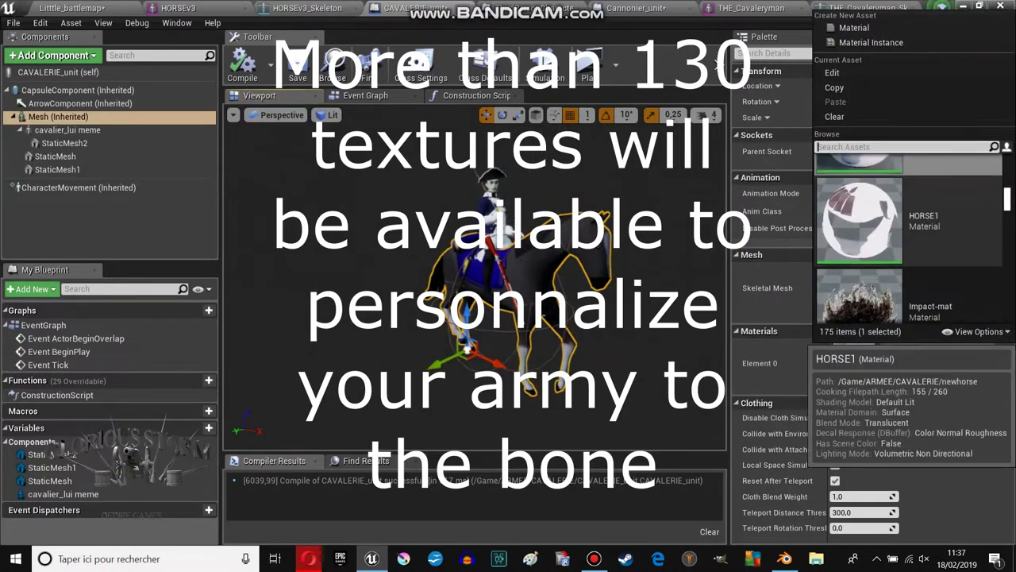
- Show the cavalier_lui meme rider component's settings, then view the Event Graph
{"action": "left_click", "coordinate": [67, 129]}
{"action": "left_click", "coordinate": [67, 130]}
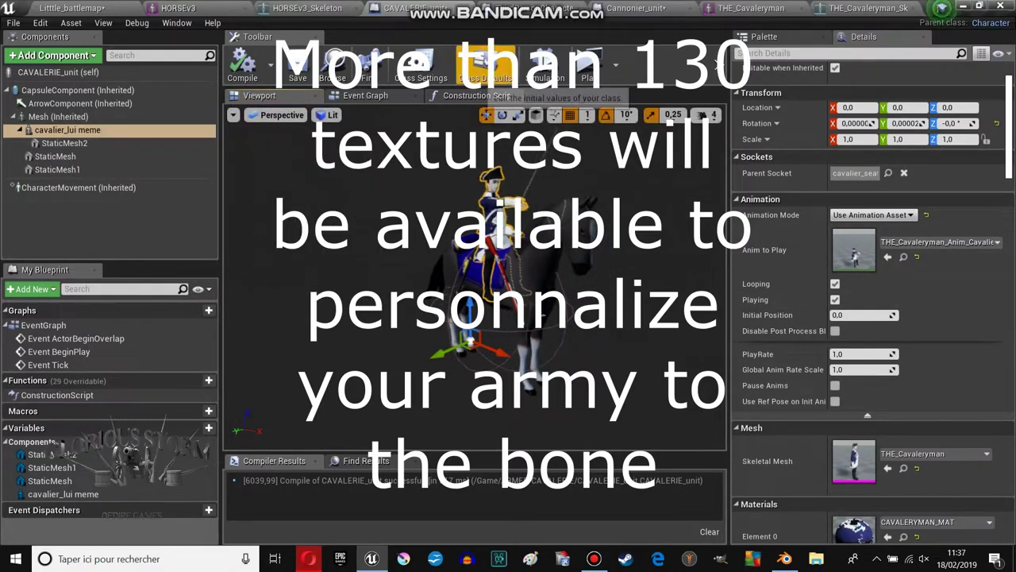
{"action": "left_click", "coordinate": [365, 96]}
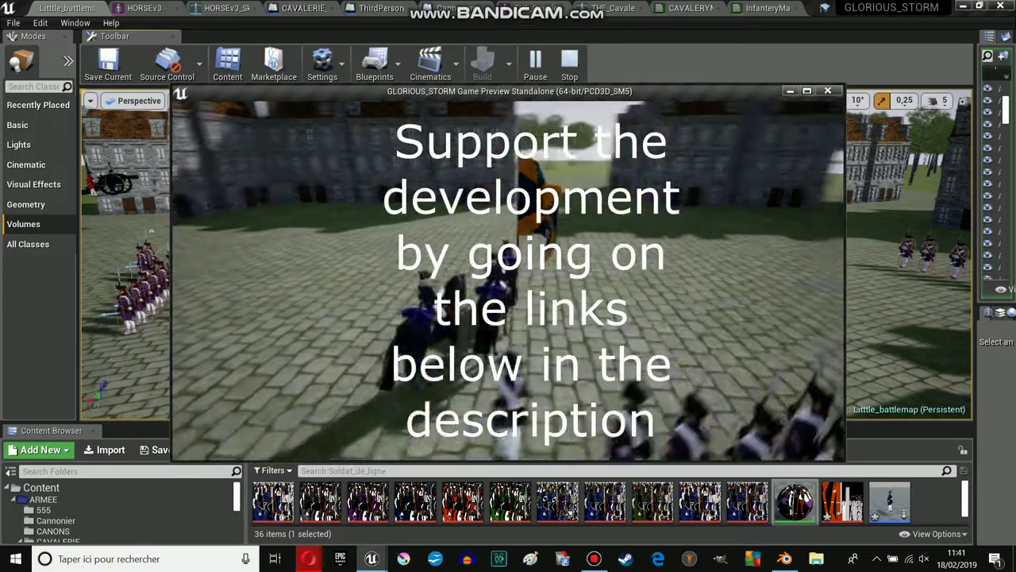
- Exit the GLORIOUS_STORM standalone game preview after watching the battle
{"action": "key", "text": "Escape"}
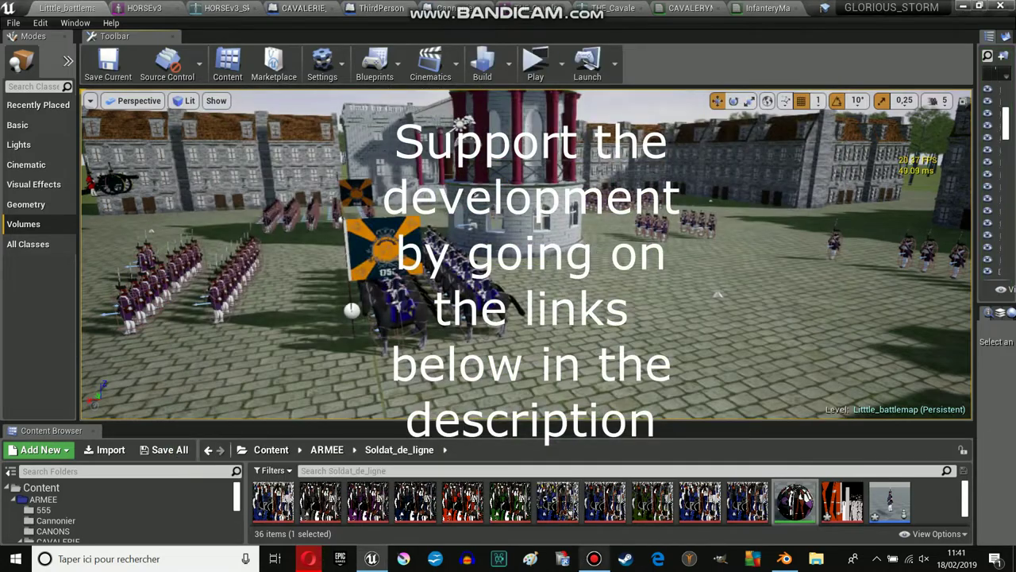
- Bring up Bandicam from the taskbar and stop the screen recording
{"action": "left_click", "coordinate": [594, 558]}
{"action": "left_click", "coordinate": [945, 214]}
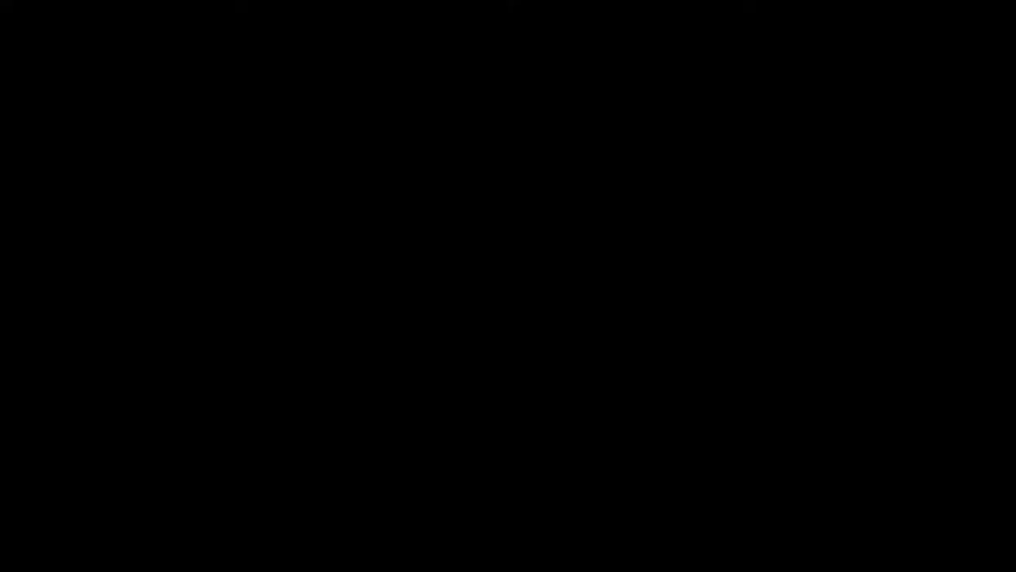